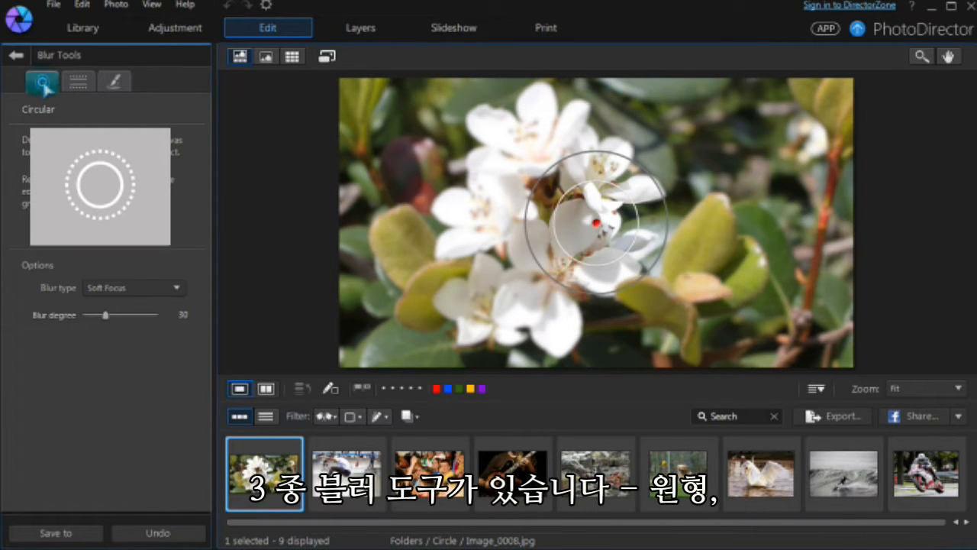
- Preview the Linear and Brush blur tools on the flower photo and return to the Circular tool
{"action": "left_click", "coordinate": [78, 83]}
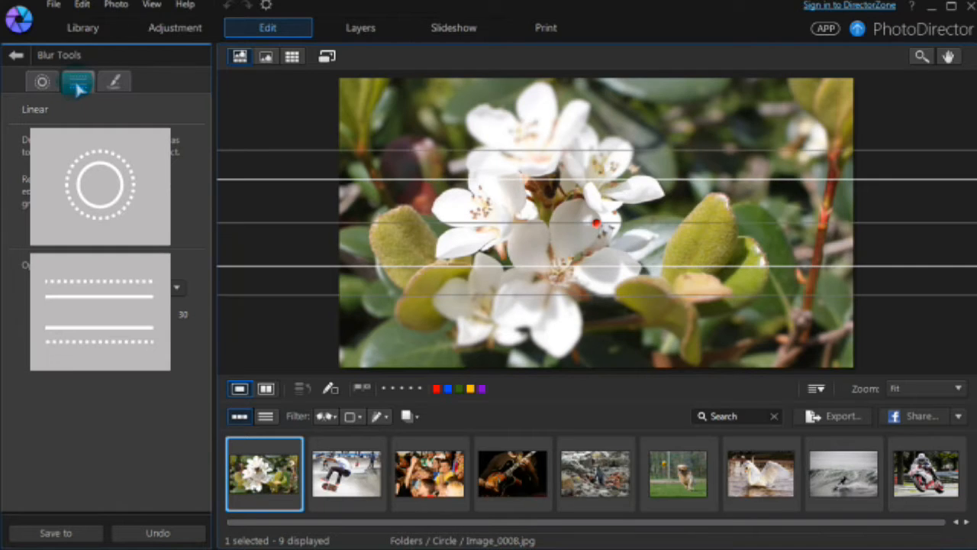
{"action": "left_click", "coordinate": [115, 81]}
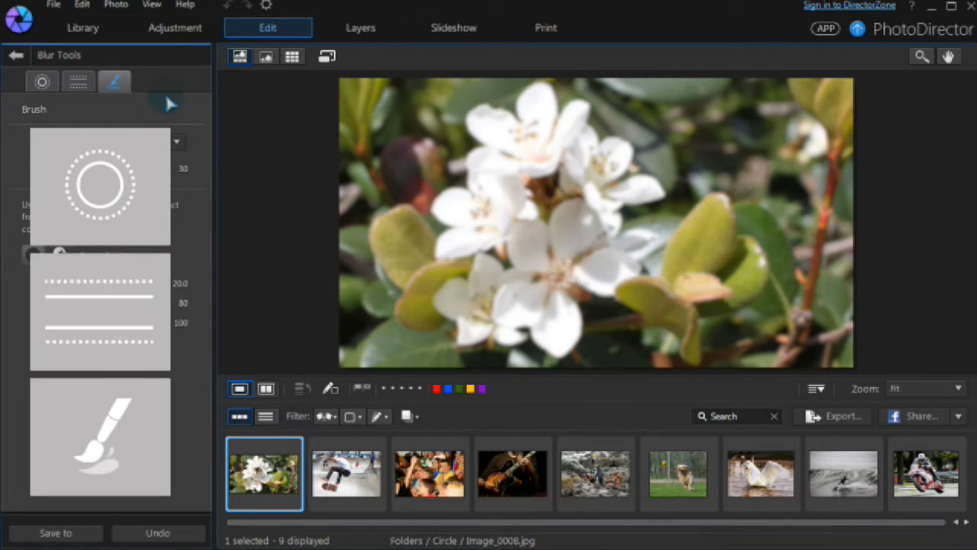
{"action": "left_click", "coordinate": [44, 83]}
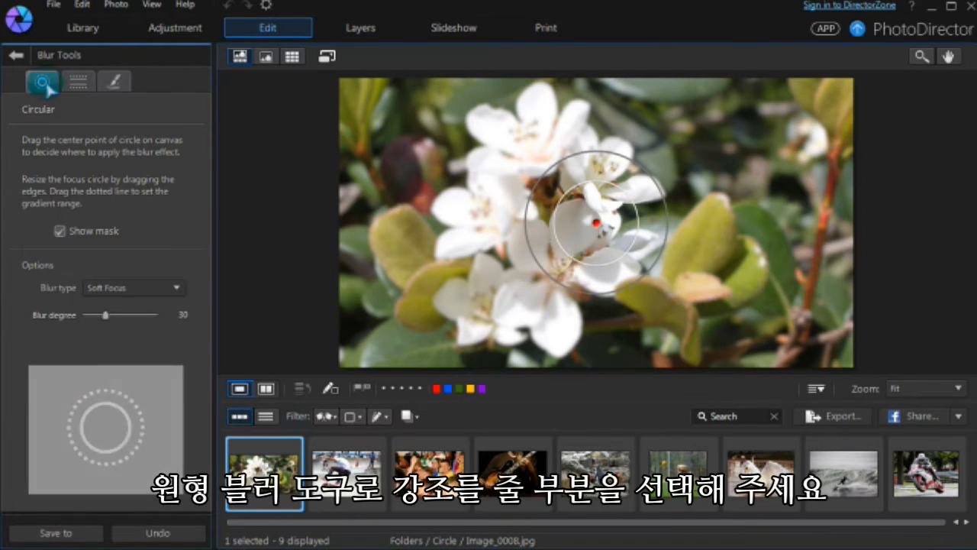
- Enlarge the circular focus area and its gradient range, and centre them over the cluster of white flowers
{"action": "left_click_drag", "start_coordinate": [557, 280], "coordinate": [429, 321]}
{"action": "left_click_drag", "start_coordinate": [565, 254], "coordinate": [539, 287]}
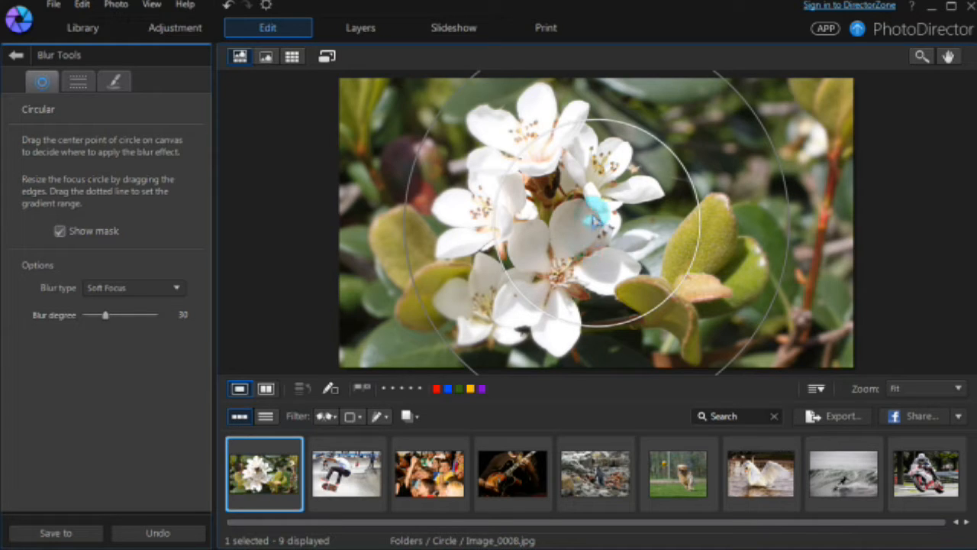
{"action": "left_click_drag", "start_coordinate": [601, 225], "coordinate": [561, 231]}
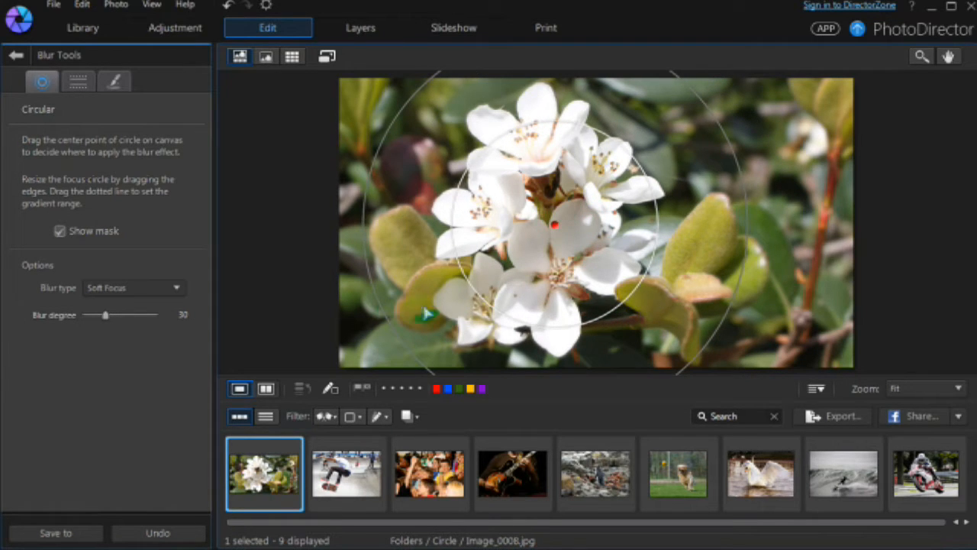
{"action": "left_click_drag", "start_coordinate": [471, 284], "coordinate": [443, 305]}
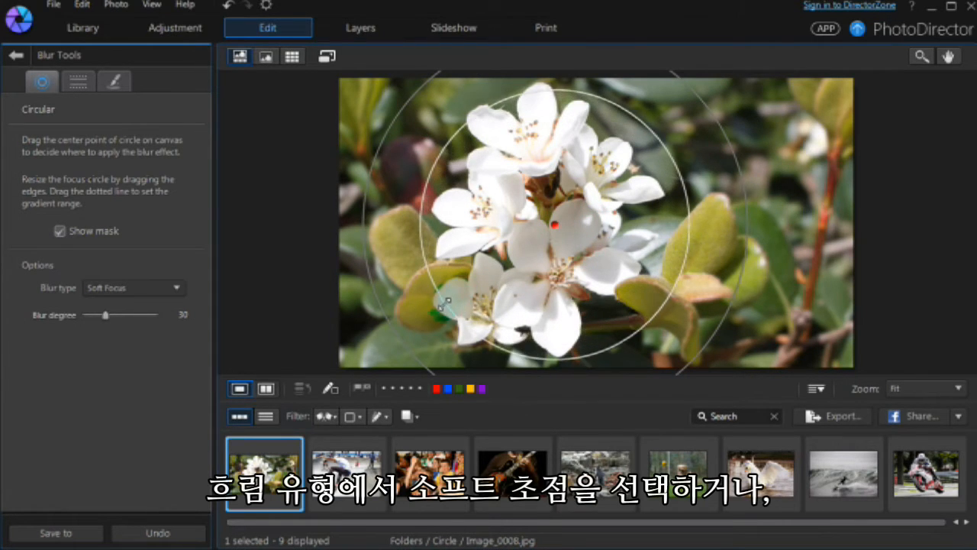
- Set the Soft Focus blur degree to 90 and save the flower edit as a new photo, moving on to the skateboarder photo
{"action": "left_click", "coordinate": [177, 288]}
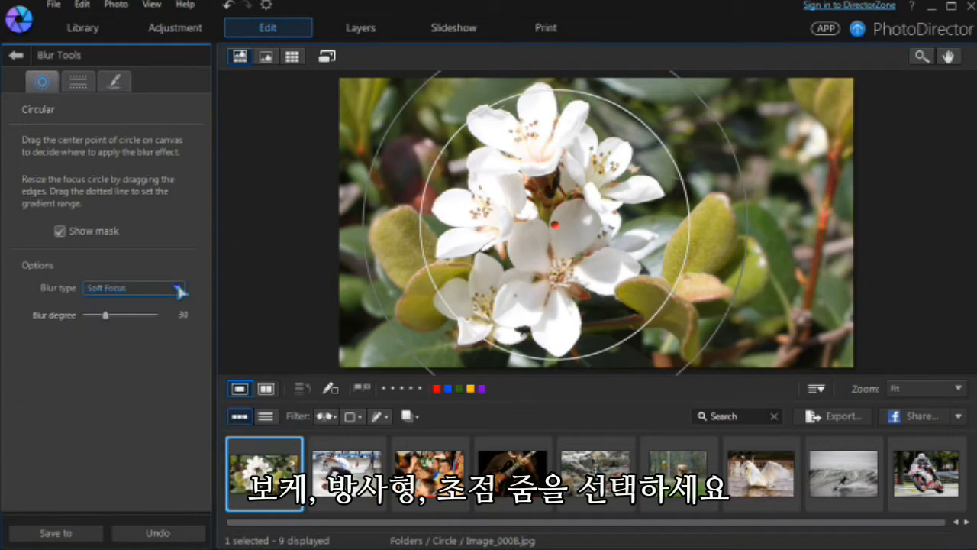
{"action": "left_click_drag", "start_coordinate": [105, 317], "coordinate": [152, 320]}
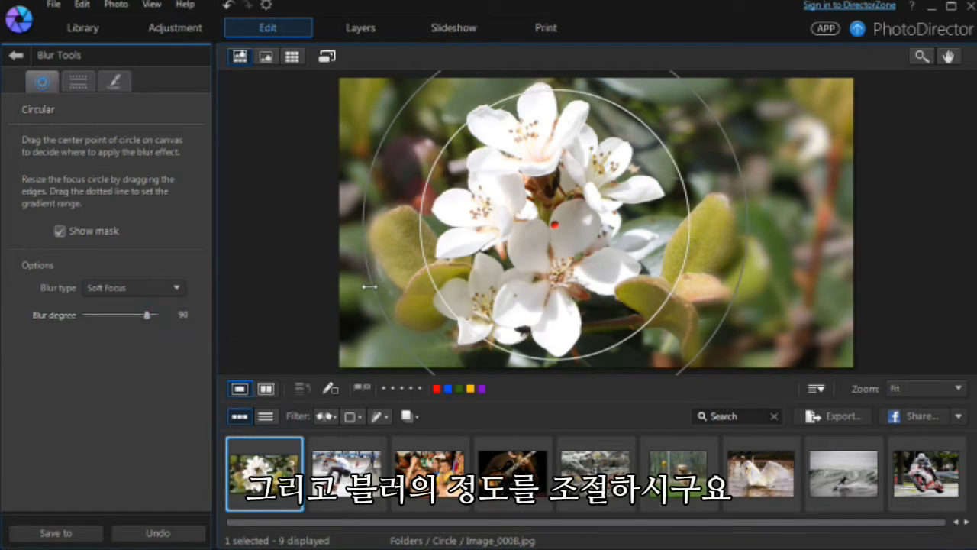
{"action": "left_click", "coordinate": [344, 477]}
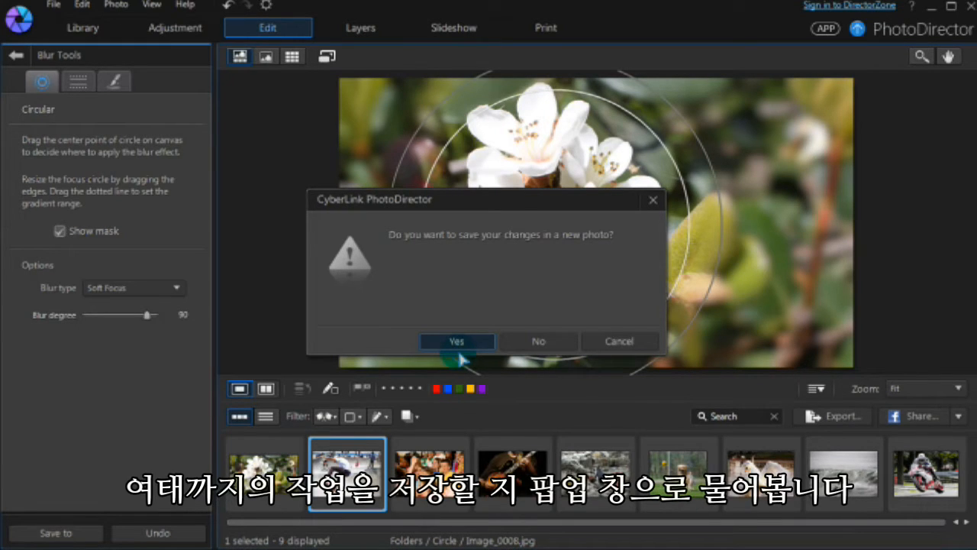
{"action": "left_click", "coordinate": [455, 343]}
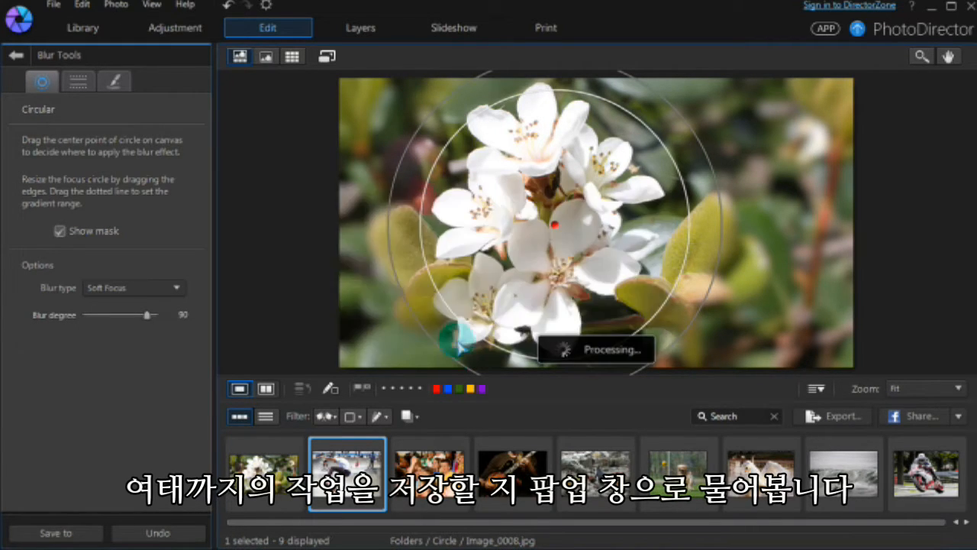
- Fit the circular focus area around the skateboarder and apply a Focal Zoom blur with a degree of 67
{"action": "left_click_drag", "start_coordinate": [565, 279], "coordinate": [456, 323]}
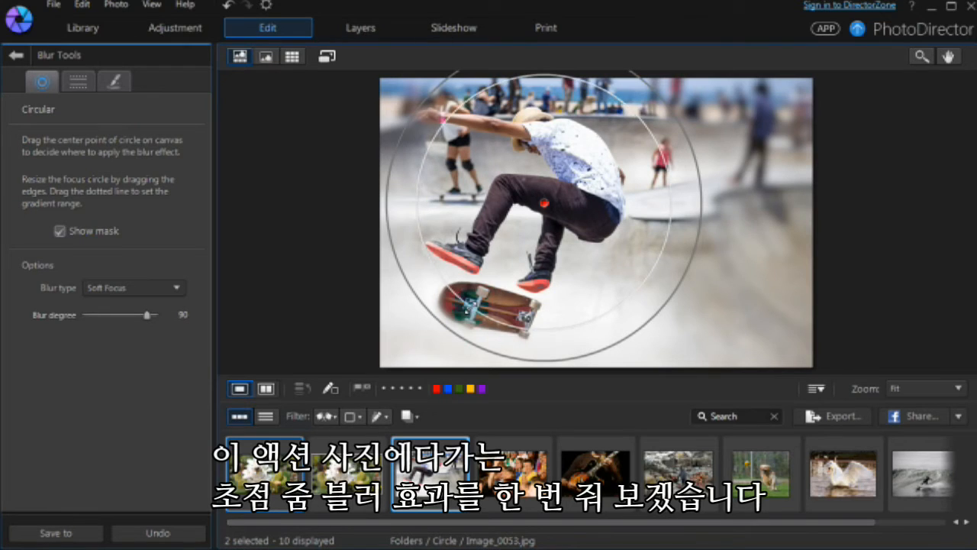
{"action": "left_click_drag", "start_coordinate": [609, 345], "coordinate": [604, 344]}
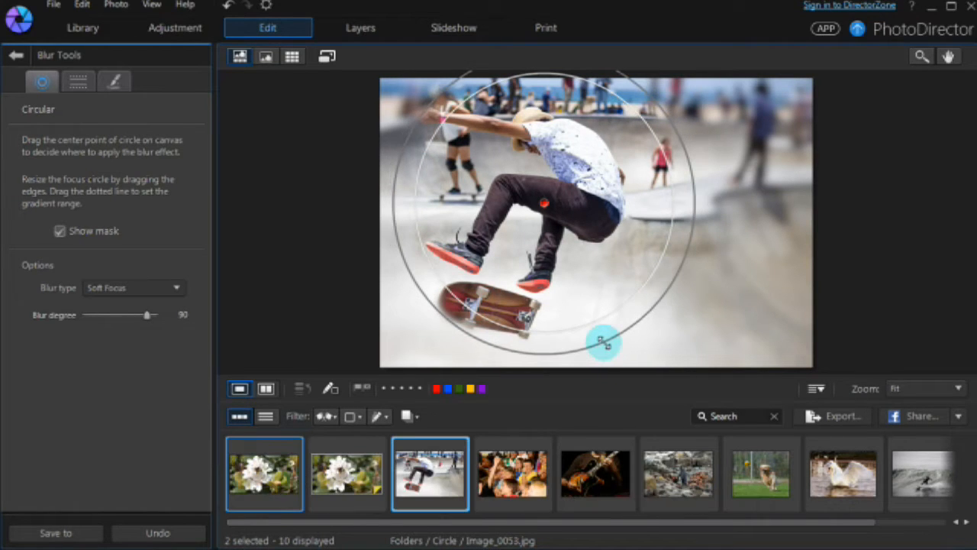
{"action": "left_click", "coordinate": [177, 288]}
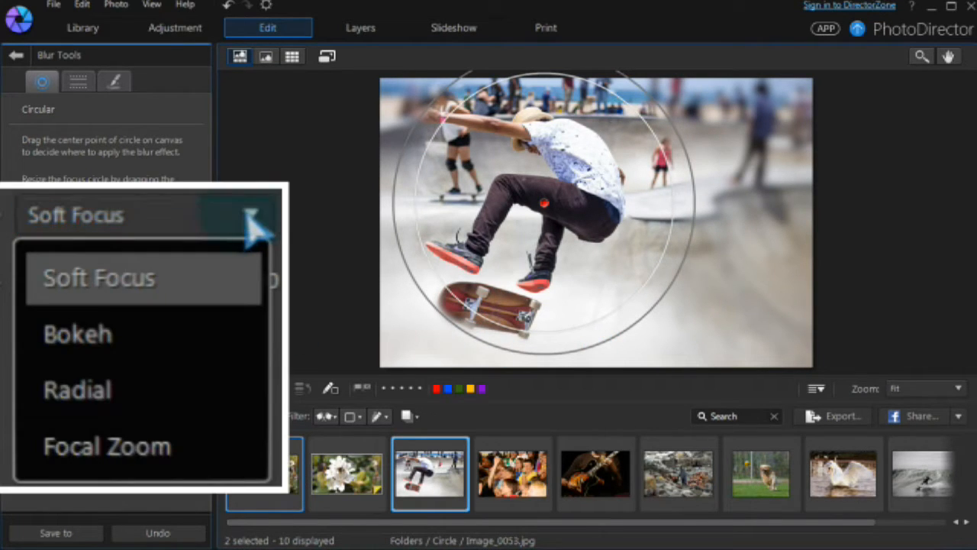
{"action": "left_click", "coordinate": [187, 457]}
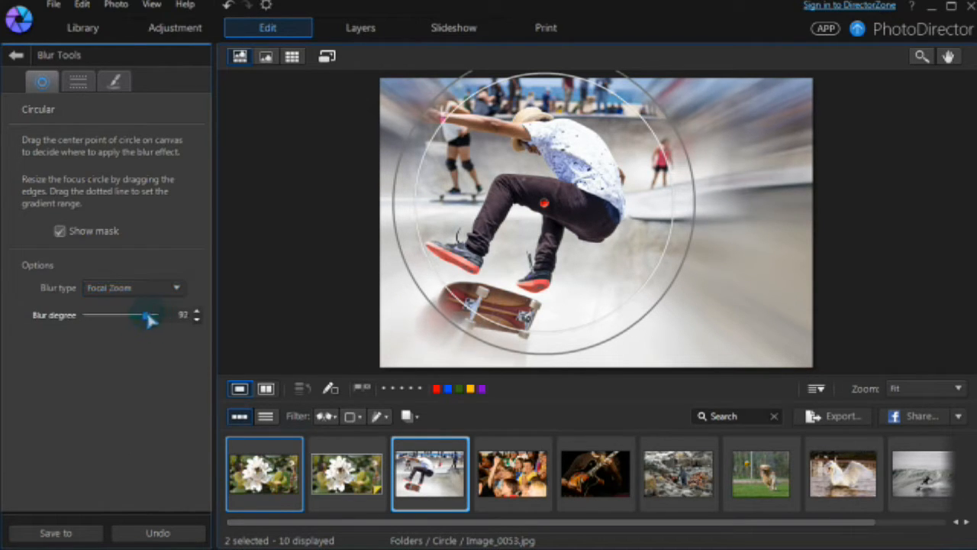
{"action": "left_click_drag", "start_coordinate": [149, 319], "coordinate": [134, 321]}
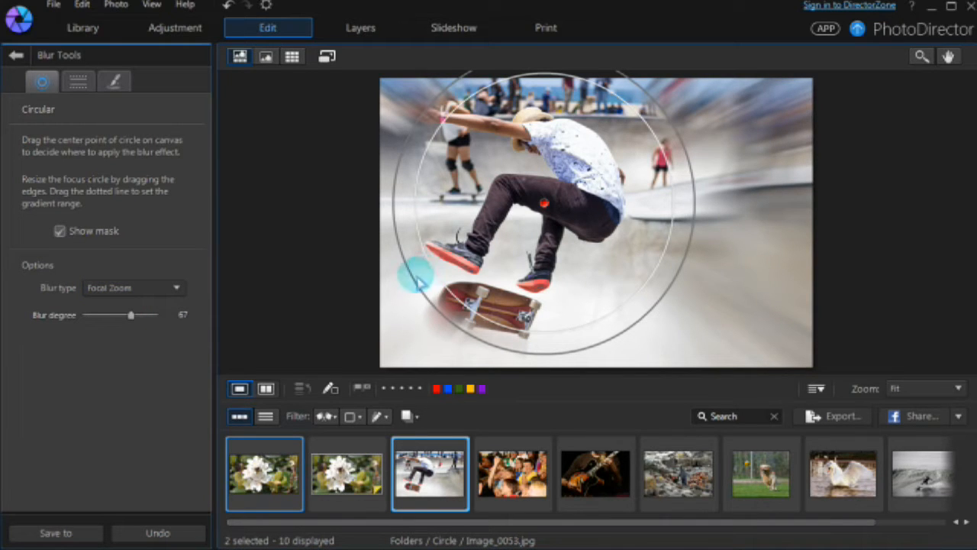
{"action": "left_click_drag", "start_coordinate": [414, 277], "coordinate": [420, 276]}
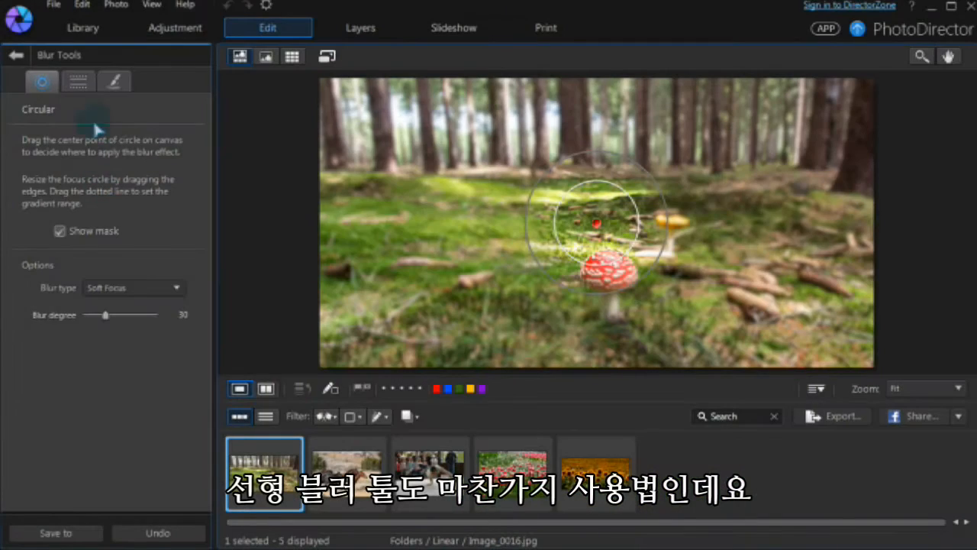
- Place a linear blur on the forest photo, centred on the red mushroom's stem, with a slight tilt, a narrower focus area and a wider gradient
{"action": "left_click", "coordinate": [81, 83]}
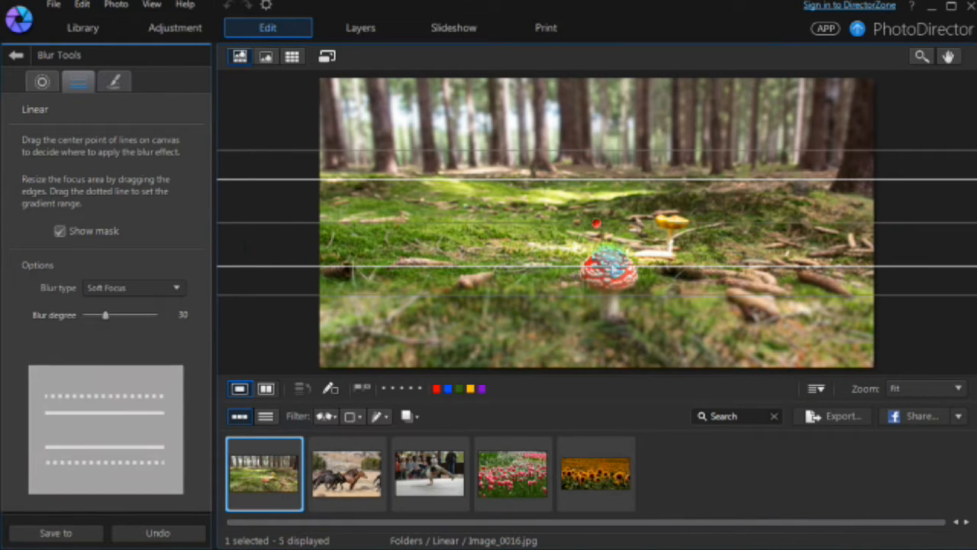
{"action": "left_click_drag", "start_coordinate": [599, 229], "coordinate": [597, 334]}
{"action": "left_click_drag", "start_coordinate": [592, 255], "coordinate": [585, 211]}
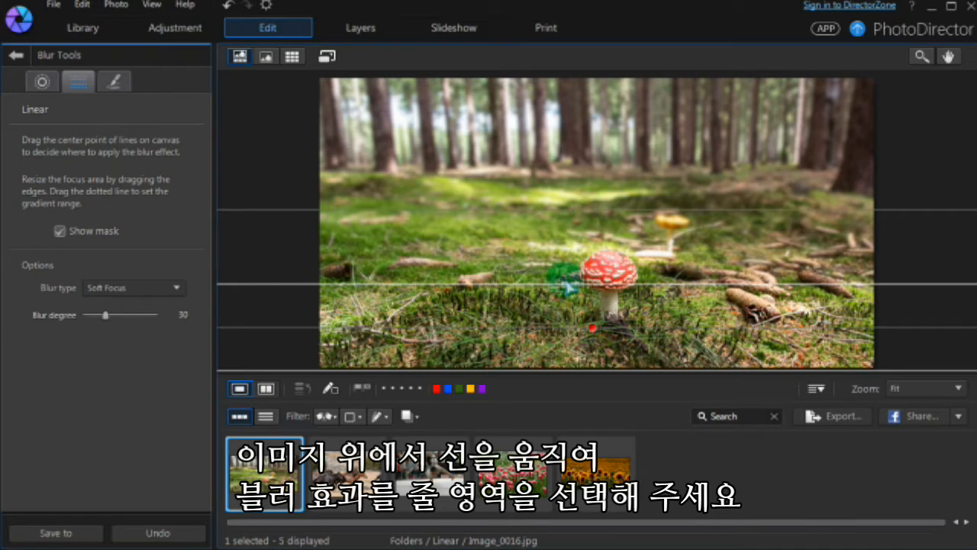
{"action": "left_click_drag", "start_coordinate": [578, 284], "coordinate": [579, 227]}
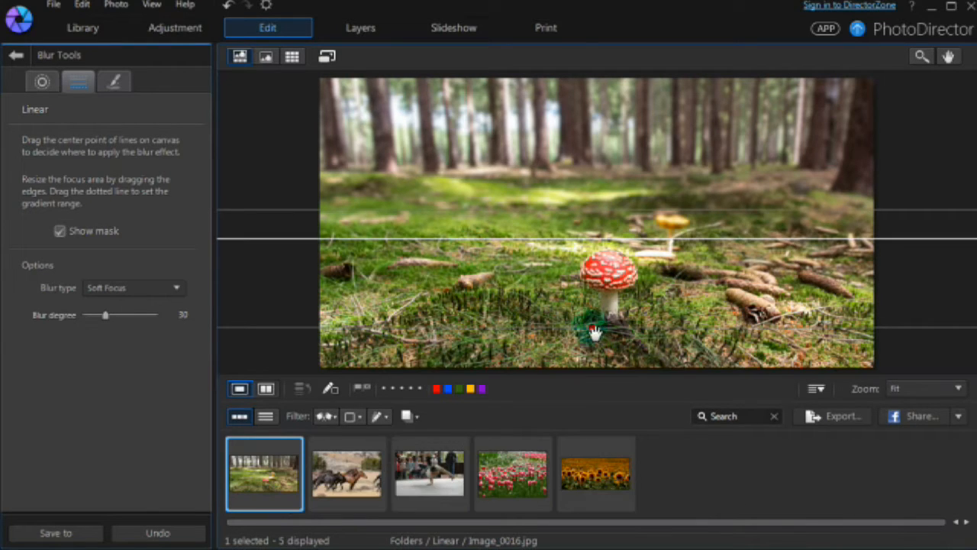
{"action": "left_click_drag", "start_coordinate": [603, 321], "coordinate": [613, 318]}
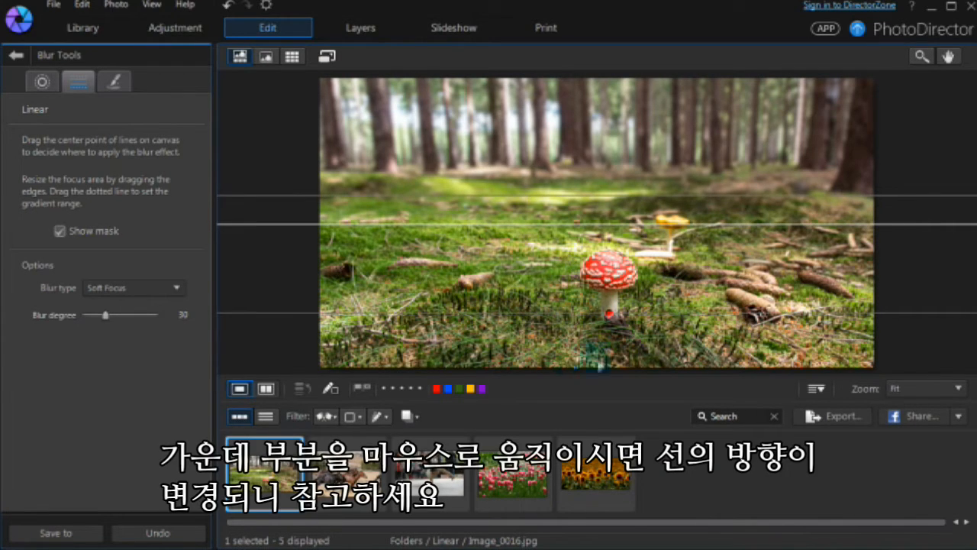
{"action": "mouse_move", "coordinate": [947, 309]}
{"action": "left_mouse_down"}
{"action": "mouse_move", "coordinate": [918, 196]}
{"action": "mouse_move", "coordinate": [936, 315]}
{"action": "left_mouse_up"}
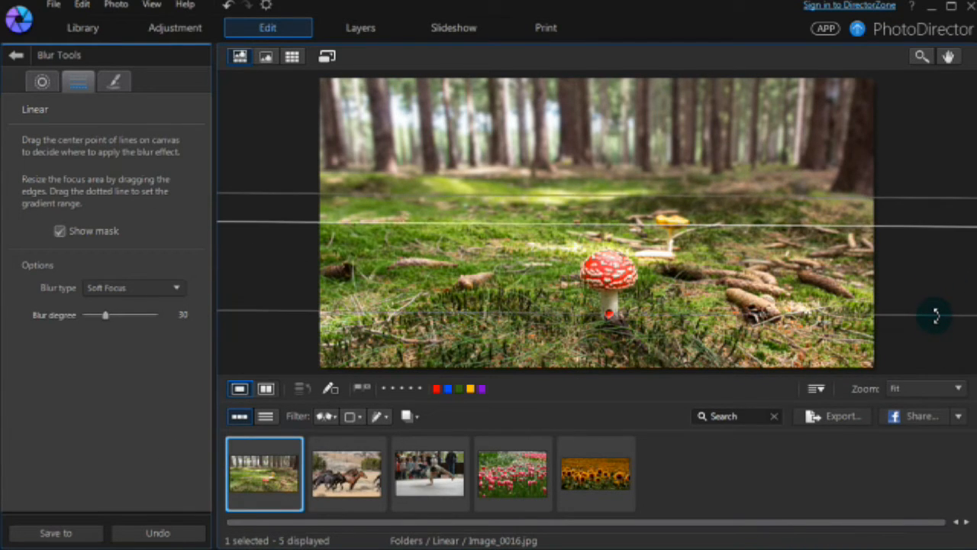
{"action": "left_click_drag", "start_coordinate": [609, 194], "coordinate": [627, 173]}
{"action": "left_click_drag", "start_coordinate": [609, 223], "coordinate": [610, 244]}
- Set the Soft Focus blur degree to 100 and save the mushroom edit as a new photo, moving on to the horses photo
{"action": "left_click_drag", "start_coordinate": [107, 316], "coordinate": [148, 316]}
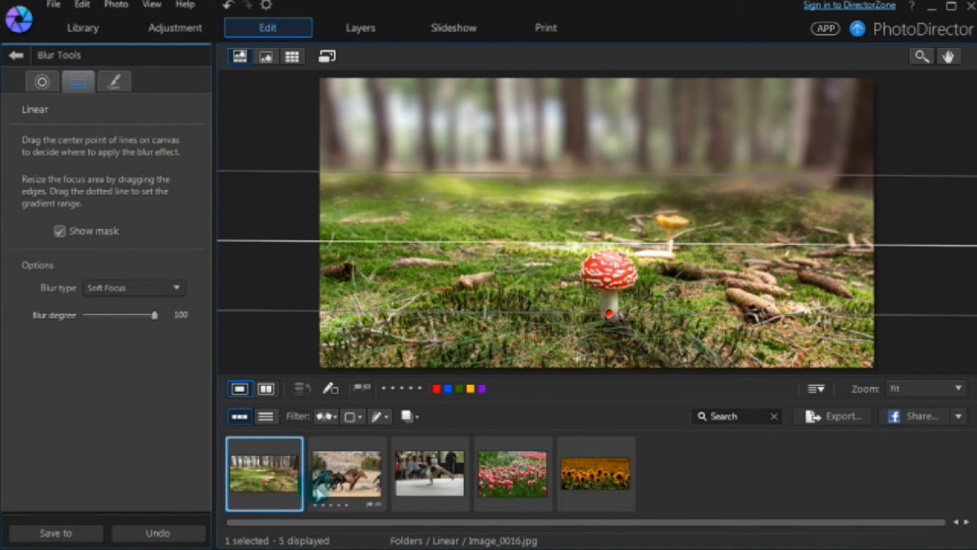
{"action": "left_click", "coordinate": [332, 475]}
{"action": "left_click", "coordinate": [467, 341]}
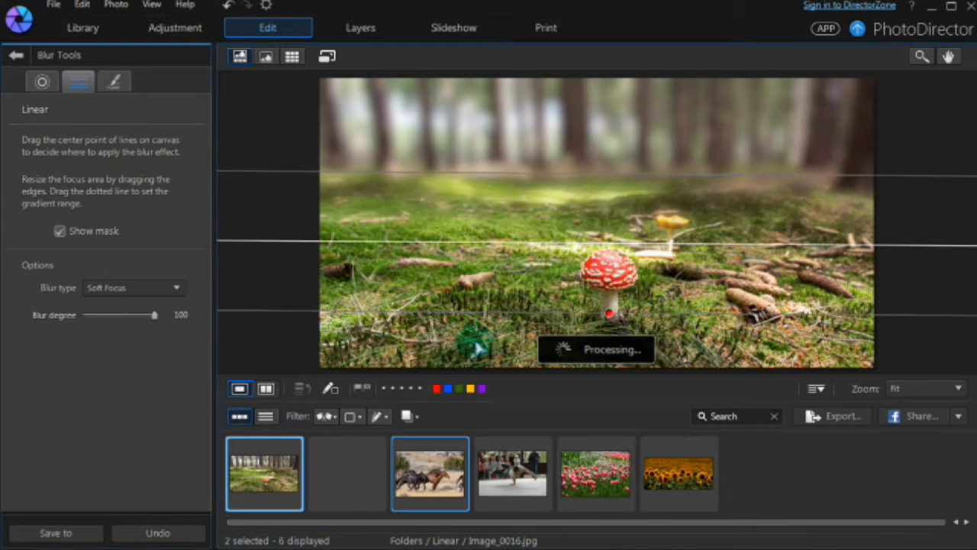
- Lower the linear blur's centre onto the running horses and widen the focus area and gradient range around them
{"action": "left_click", "coordinate": [602, 222]}
{"action": "left_click_drag", "start_coordinate": [603, 229], "coordinate": [604, 251]}
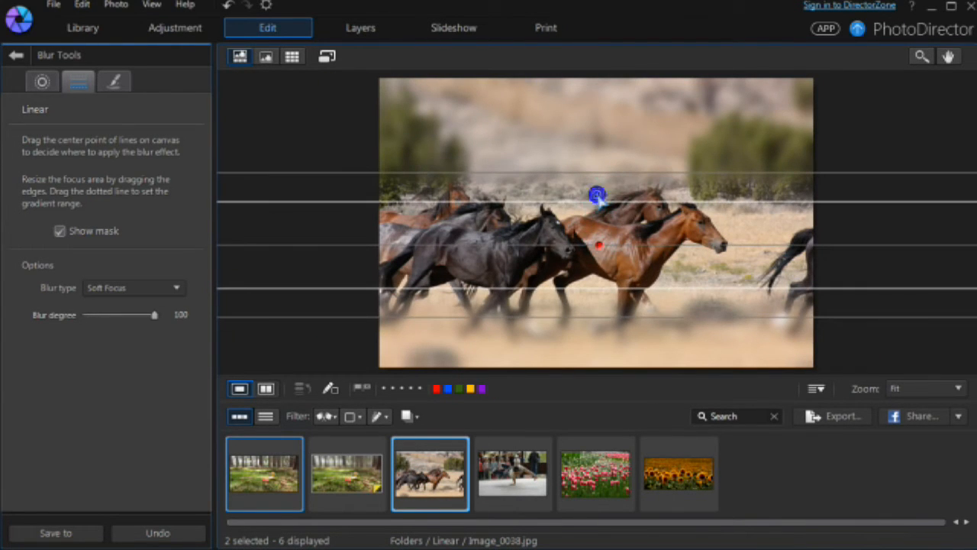
{"action": "left_click_drag", "start_coordinate": [600, 197], "coordinate": [600, 180]}
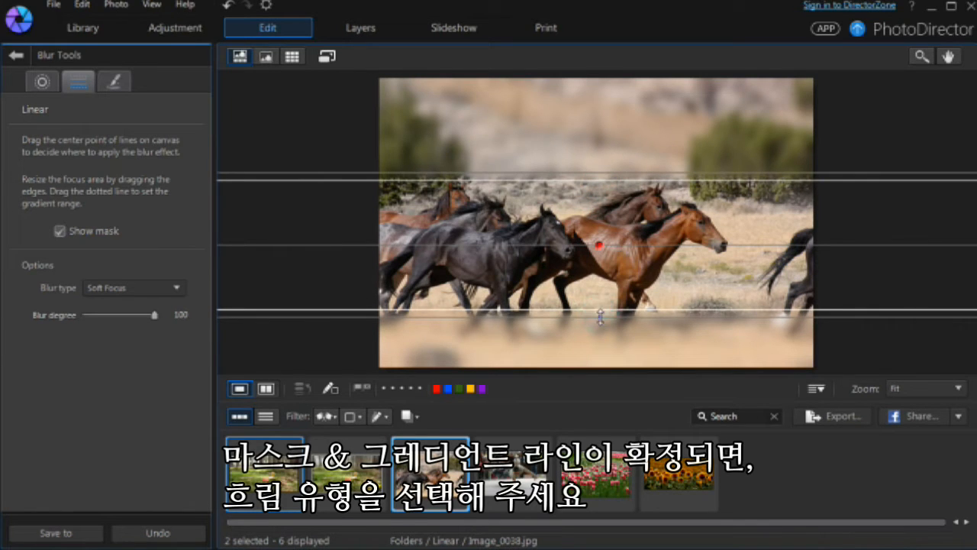
{"action": "left_click_drag", "start_coordinate": [600, 330], "coordinate": [600, 340]}
{"action": "left_click_drag", "start_coordinate": [601, 246], "coordinate": [604, 263]}
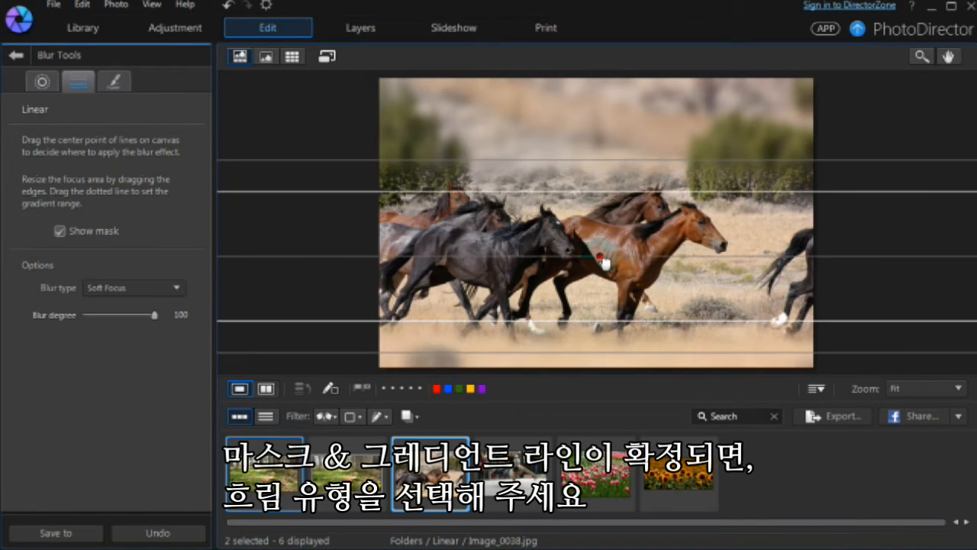
- Change the blur type to Bokeh with the four-pointed cross shape, keeping the blur degree at 100
{"action": "left_click", "coordinate": [176, 290]}
{"action": "left_click", "coordinate": [138, 336]}
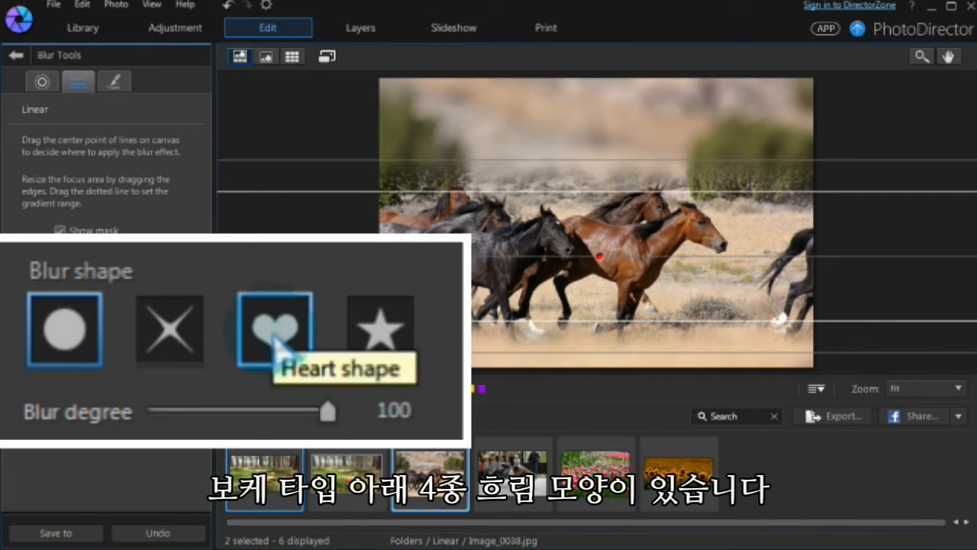
{"action": "left_click", "coordinate": [177, 330]}
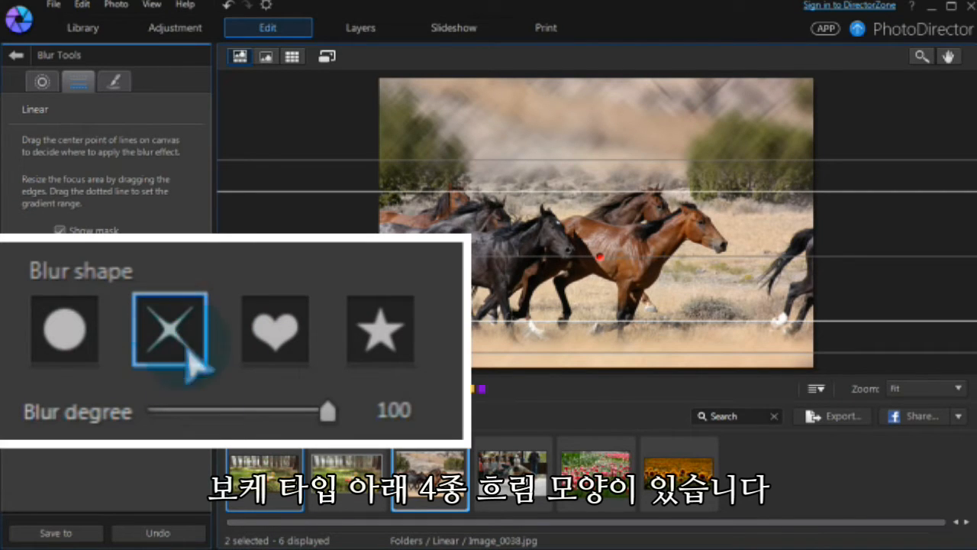
{"action": "left_click_drag", "start_coordinate": [331, 413], "coordinate": [353, 425]}
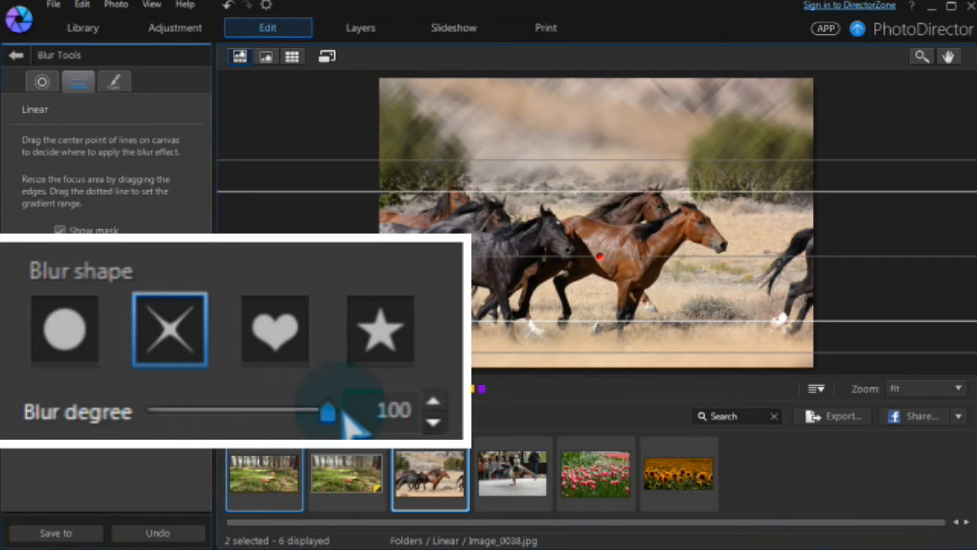
- Fine-tune the linear focus area around the horses by widening it slightly and adjusting its centre
{"action": "left_click_drag", "start_coordinate": [563, 320], "coordinate": [564, 325]}
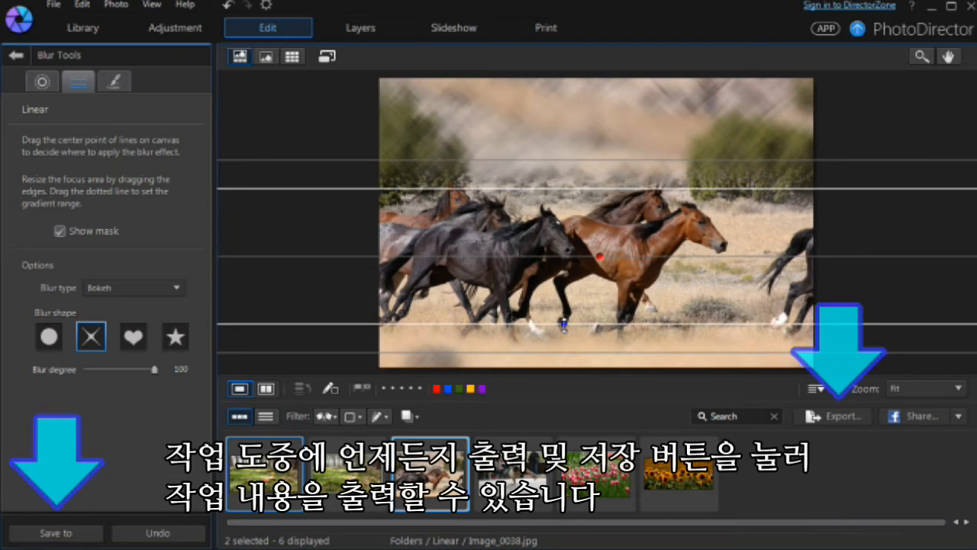
{"action": "left_click_drag", "start_coordinate": [564, 325], "coordinate": [571, 325]}
{"action": "left_click_drag", "start_coordinate": [602, 257], "coordinate": [603, 268]}
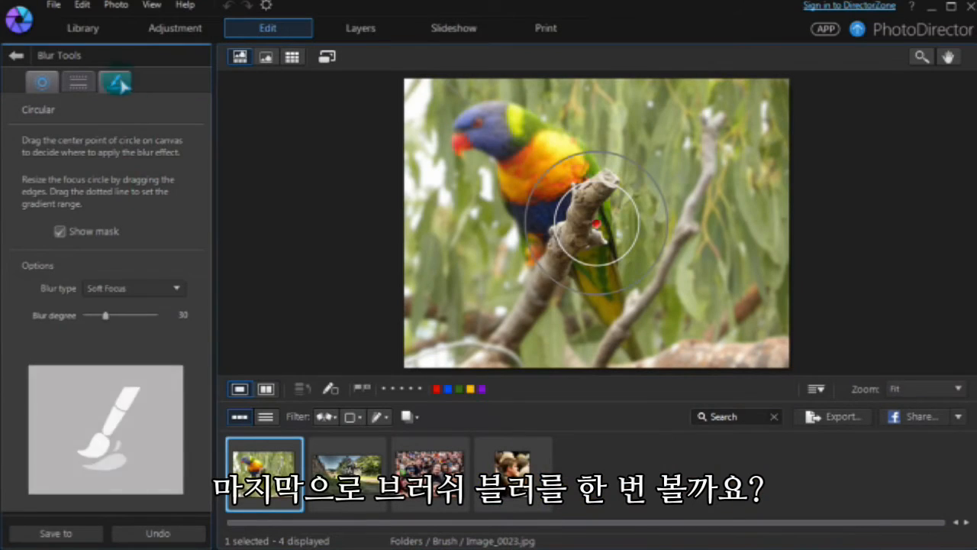
- Use the brush blur on the parrot photo with a Soft Focus degree of 54, brush size 26.5 and feather 25
{"action": "left_click", "coordinate": [117, 83]}
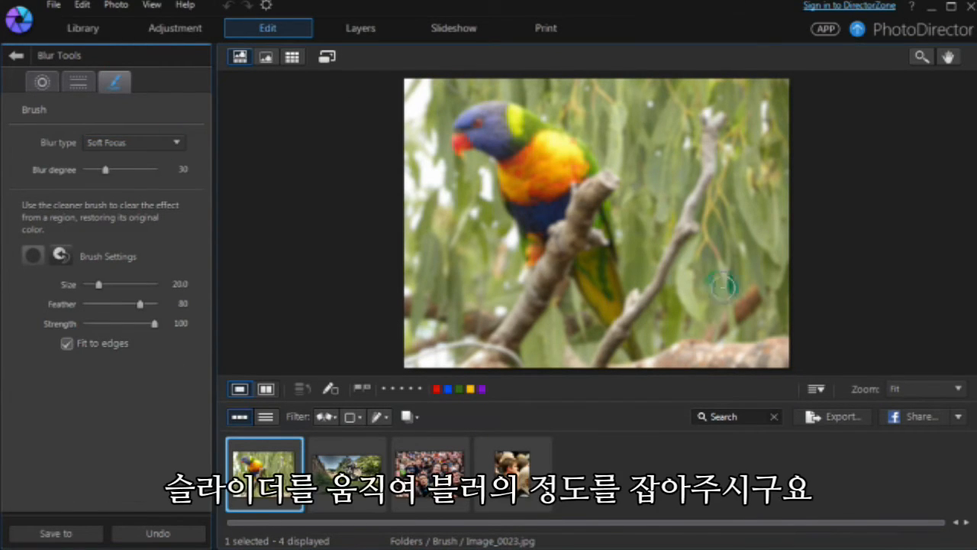
{"action": "mouse_move", "coordinate": [105, 169]}
{"action": "left_mouse_down"}
{"action": "mouse_move", "coordinate": [153, 170]}
{"action": "mouse_move", "coordinate": [123, 169]}
{"action": "left_mouse_up"}
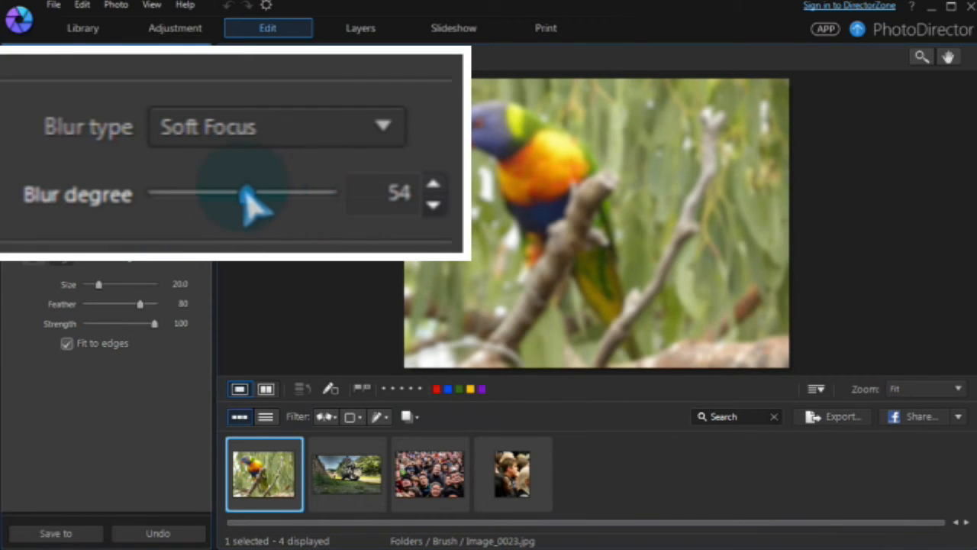
{"action": "left_click", "coordinate": [61, 254]}
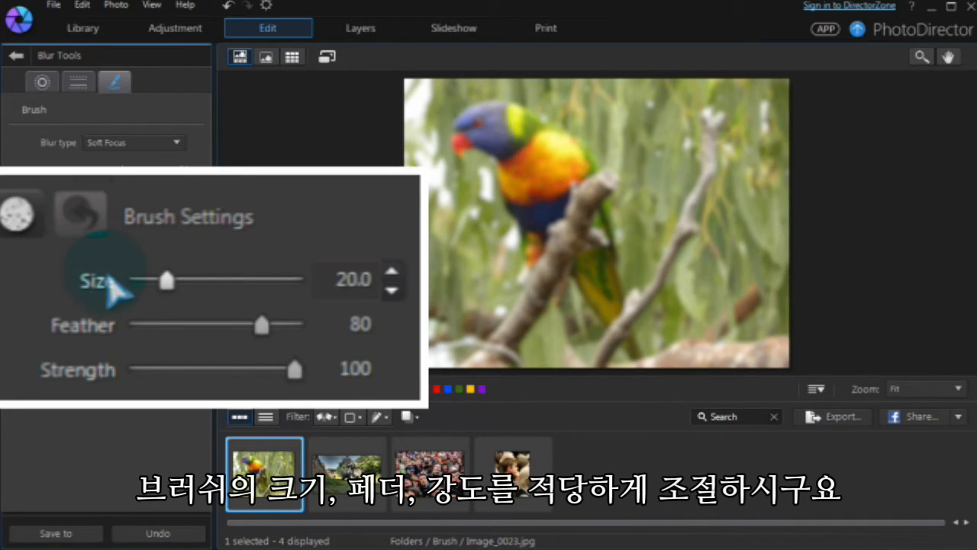
{"action": "left_click_drag", "start_coordinate": [172, 284], "coordinate": [183, 282]}
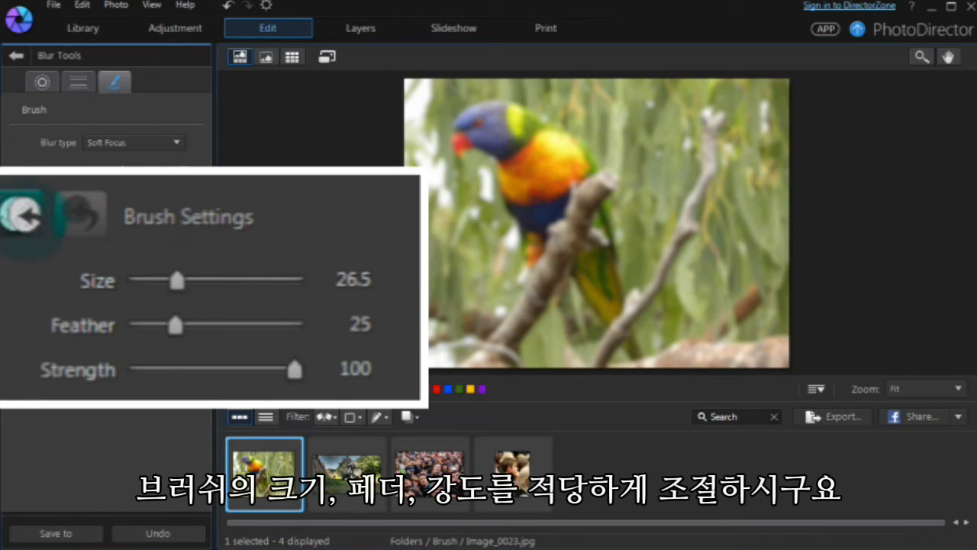
- Clear the soft focus from the parrot and its branch with the cleaner brush at size 22.1 and feather 28, refining the leg and tail
{"action": "mouse_move", "coordinate": [544, 154]}
{"action": "left_mouse_down"}
{"action": "mouse_move", "coordinate": [537, 188]}
{"action": "mouse_move", "coordinate": [520, 179]}
{"action": "mouse_move", "coordinate": [554, 225]}
{"action": "mouse_move", "coordinate": [531, 172]}
{"action": "mouse_move", "coordinate": [595, 272]}
{"action": "mouse_move", "coordinate": [576, 170]}
{"action": "mouse_move", "coordinate": [537, 136]}
{"action": "mouse_move", "coordinate": [473, 125]}
{"action": "mouse_move", "coordinate": [500, 117]}
{"action": "mouse_move", "coordinate": [470, 129]}
{"action": "mouse_move", "coordinate": [559, 212]}
{"action": "mouse_move", "coordinate": [539, 253]}
{"action": "mouse_move", "coordinate": [595, 257]}
{"action": "left_mouse_up"}
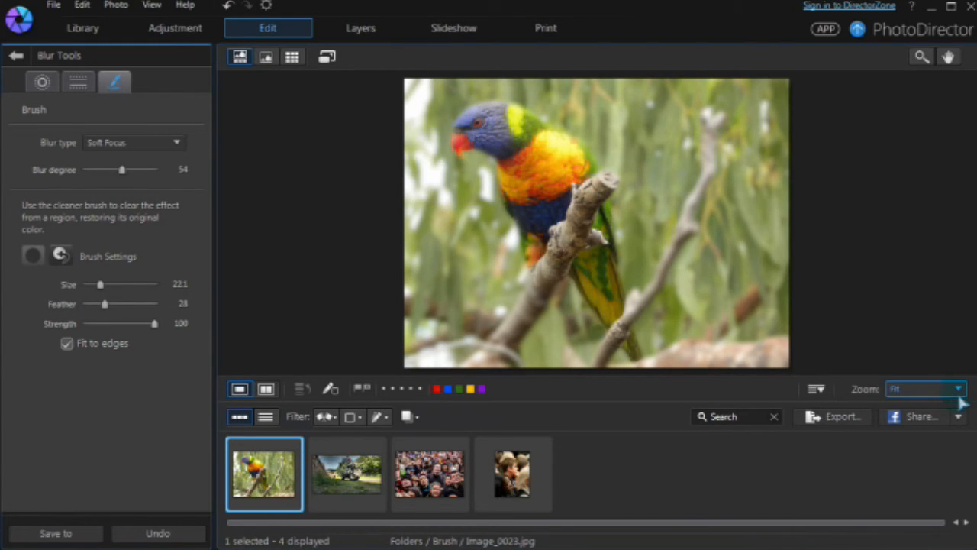
{"action": "left_click", "coordinate": [959, 390]}
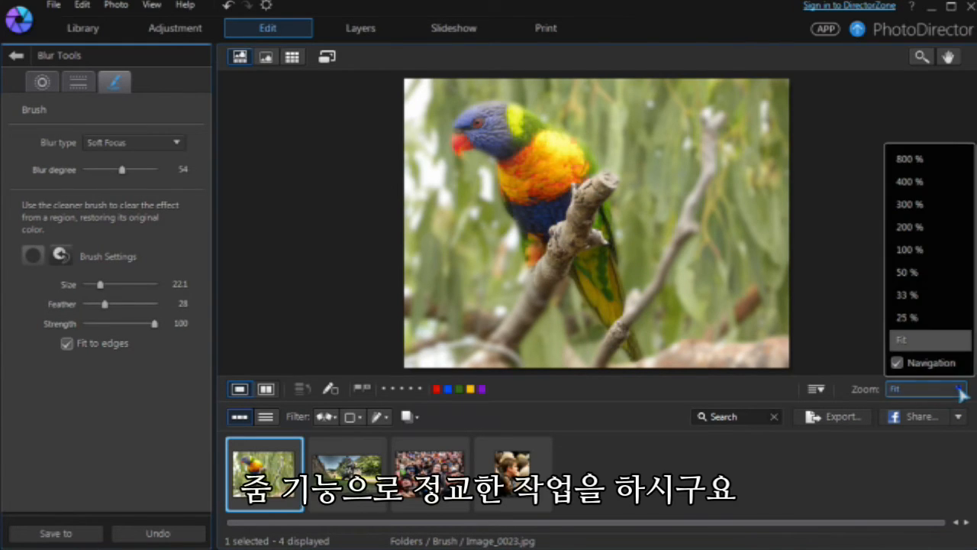
{"action": "left_click", "coordinate": [925, 273]}
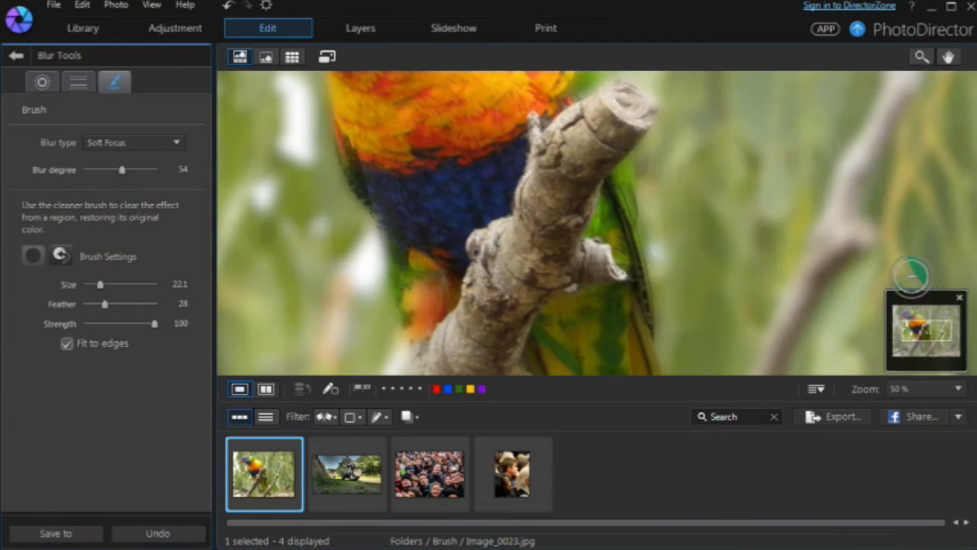
{"action": "mouse_move", "coordinate": [410, 241]}
{"action": "left_mouse_down"}
{"action": "mouse_move", "coordinate": [414, 332]}
{"action": "mouse_move", "coordinate": [413, 245]}
{"action": "mouse_move", "coordinate": [423, 319]}
{"action": "left_mouse_up"}
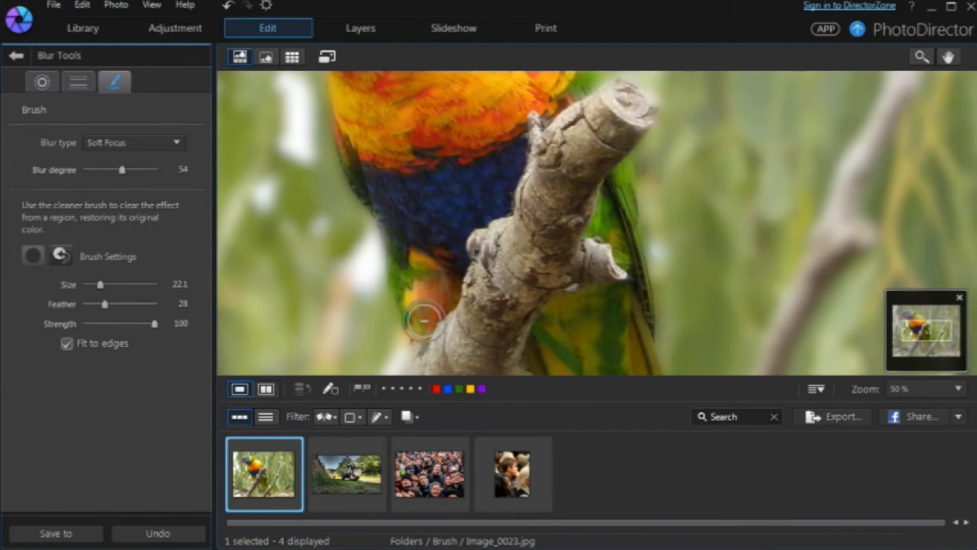
{"action": "mouse_move", "coordinate": [557, 304]}
{"action": "left_mouse_down"}
{"action": "mouse_move", "coordinate": [601, 345]}
{"action": "mouse_move", "coordinate": [616, 290]}
{"action": "left_mouse_up"}
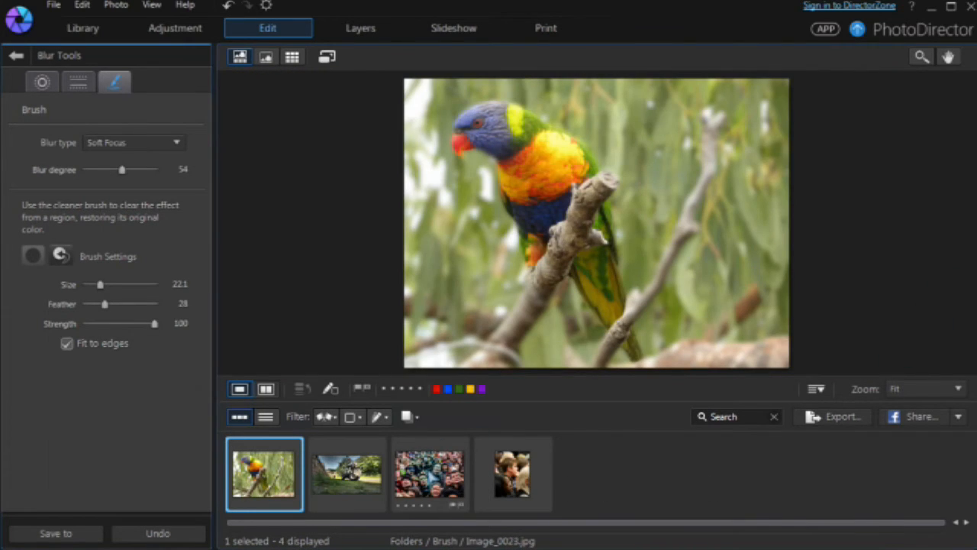
- Switch to the crowd photo, saving the parrot edit as a new photo, and raise the Soft Focus blur degree to its maximum
{"action": "left_click", "coordinate": [429, 473]}
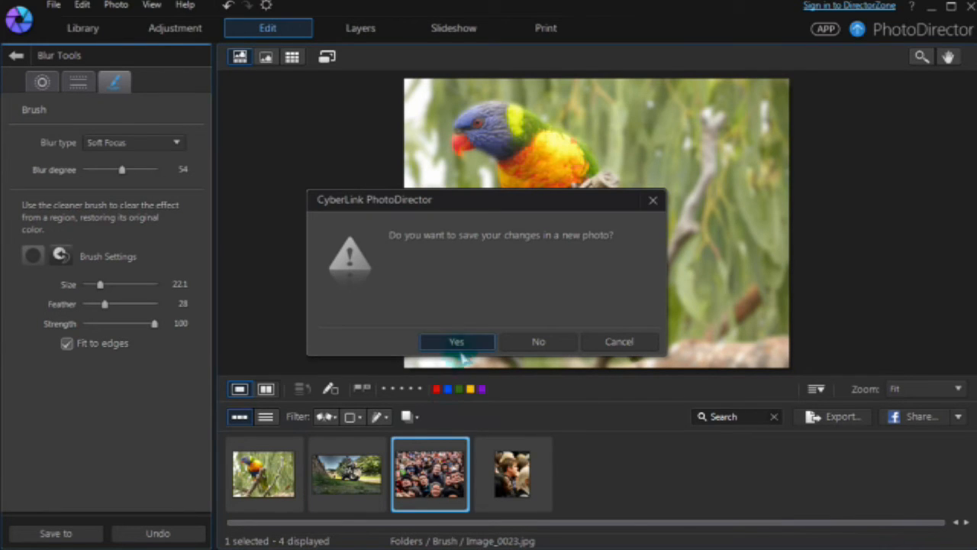
{"action": "left_click", "coordinate": [461, 347]}
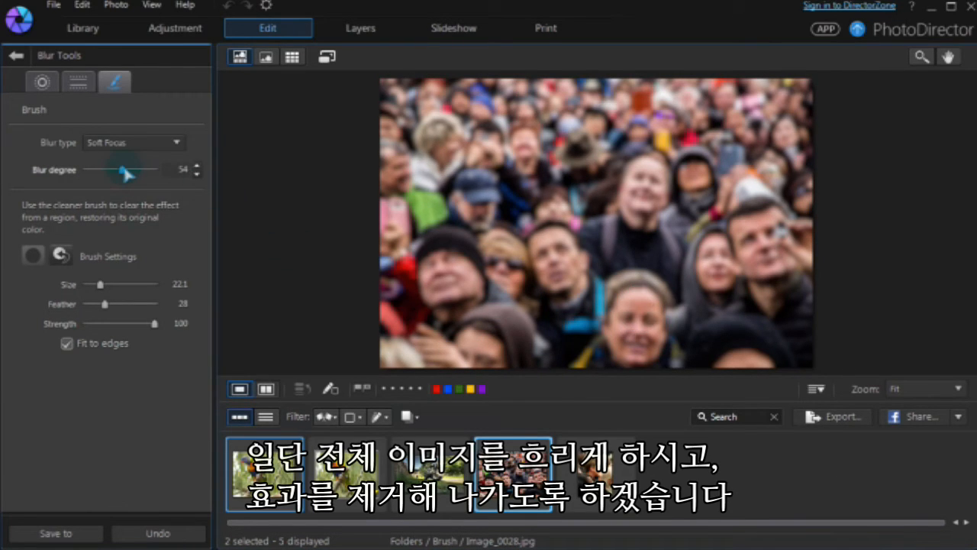
{"action": "left_click_drag", "start_coordinate": [122, 170], "coordinate": [159, 170]}
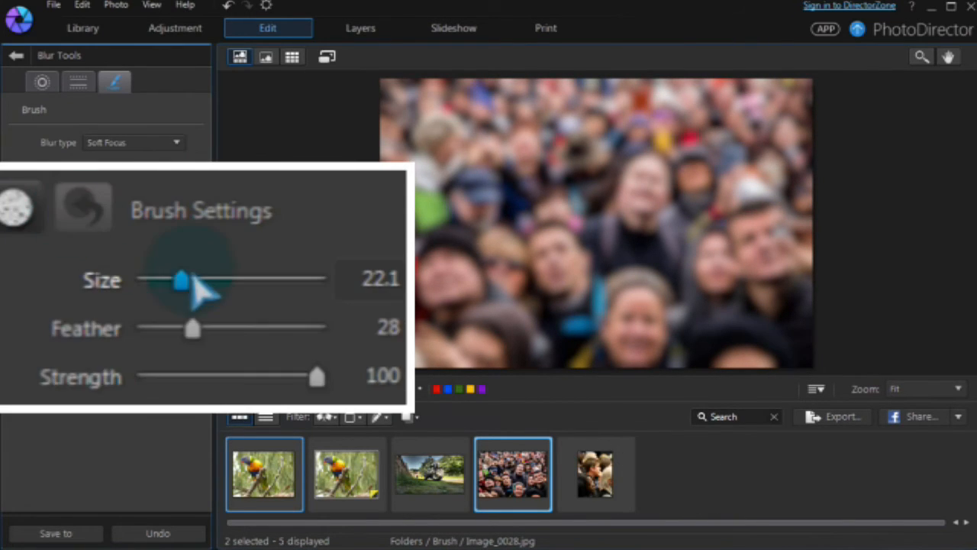
- Clear the blur from the crowd around the central man's upturned face with the cleaner brush at size 63.4 and feather 5
{"action": "left_click_drag", "start_coordinate": [183, 276], "coordinate": [255, 281]}
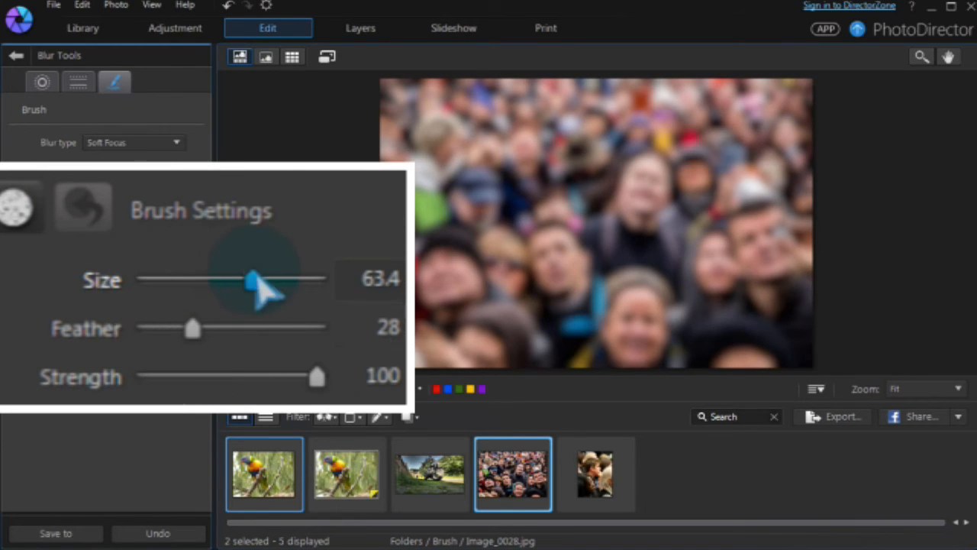
{"action": "left_click_drag", "start_coordinate": [192, 328], "coordinate": [153, 328]}
{"action": "left_click", "coordinate": [26, 206]}
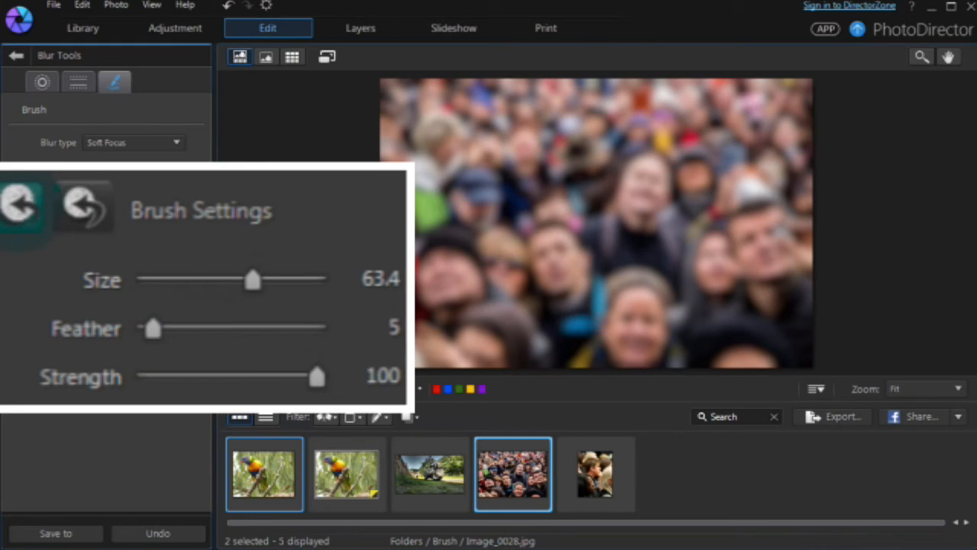
{"action": "mouse_move", "coordinate": [415, 105]}
{"action": "left_mouse_down"}
{"action": "mouse_move", "coordinate": [677, 120]}
{"action": "mouse_move", "coordinate": [472, 149]}
{"action": "mouse_move", "coordinate": [729, 110]}
{"action": "mouse_move", "coordinate": [404, 203]}
{"action": "mouse_move", "coordinate": [453, 305]}
{"action": "mouse_move", "coordinate": [530, 229]}
{"action": "mouse_move", "coordinate": [548, 264]}
{"action": "mouse_move", "coordinate": [703, 245]}
{"action": "mouse_move", "coordinate": [639, 344]}
{"action": "mouse_move", "coordinate": [789, 152]}
{"action": "mouse_move", "coordinate": [555, 347]}
{"action": "mouse_move", "coordinate": [539, 332]}
{"action": "left_mouse_up"}
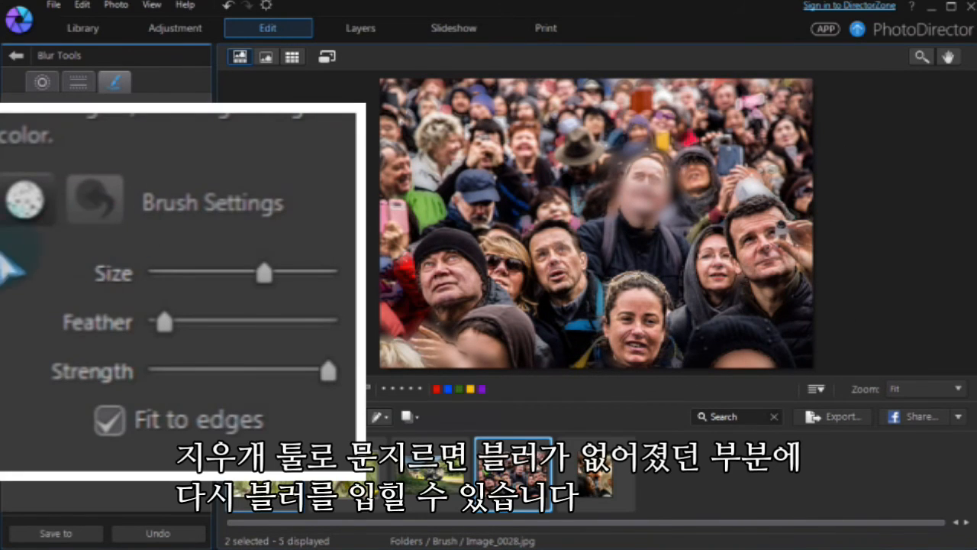
- Reduce the size of the blur-restoring brush for repainting blur on the crowd photo
{"action": "left_click_drag", "start_coordinate": [265, 275], "coordinate": [192, 282]}
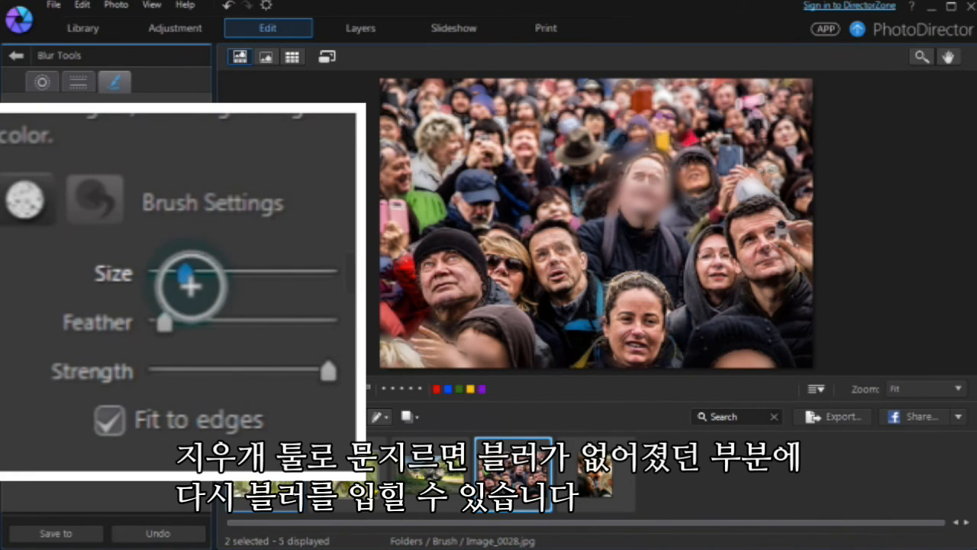